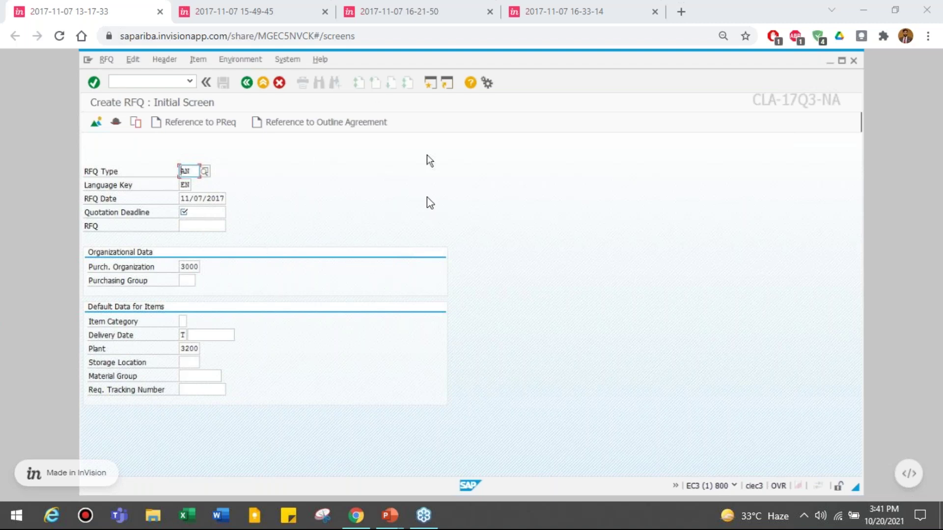
Step: Fill in the RFQ header with type SSR, quotation deadline 11/09/2017, purchasing group 002, delivery date 11/30/2017 and storage location 0001
click(104, 100)
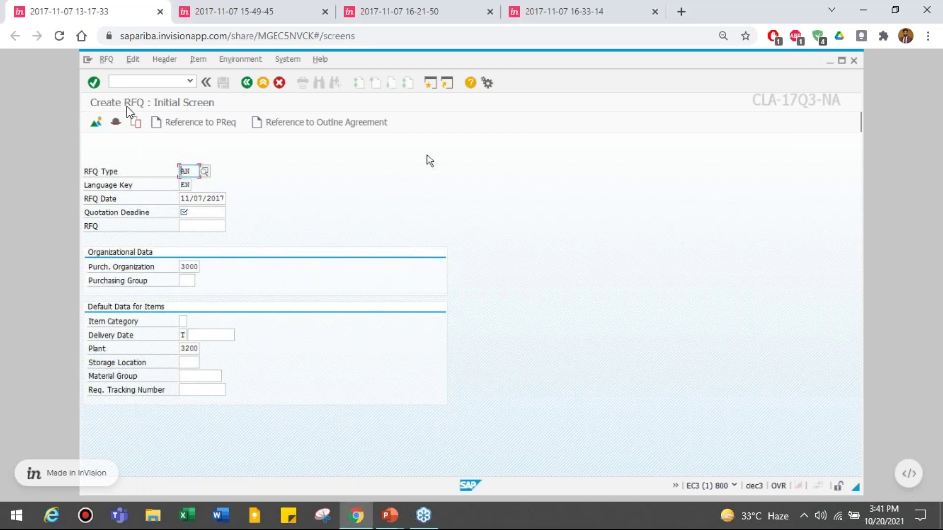
click(509, 155)
click(426, 155)
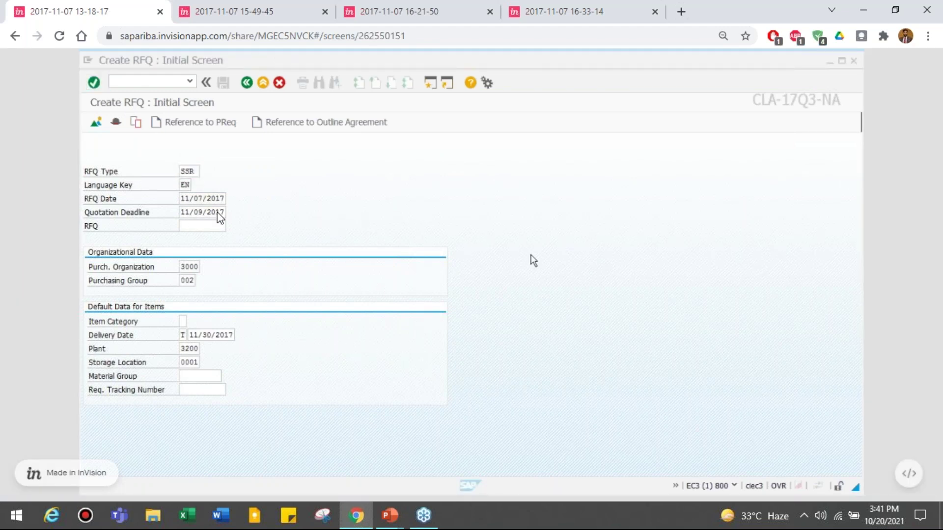
click(327, 227)
click(321, 225)
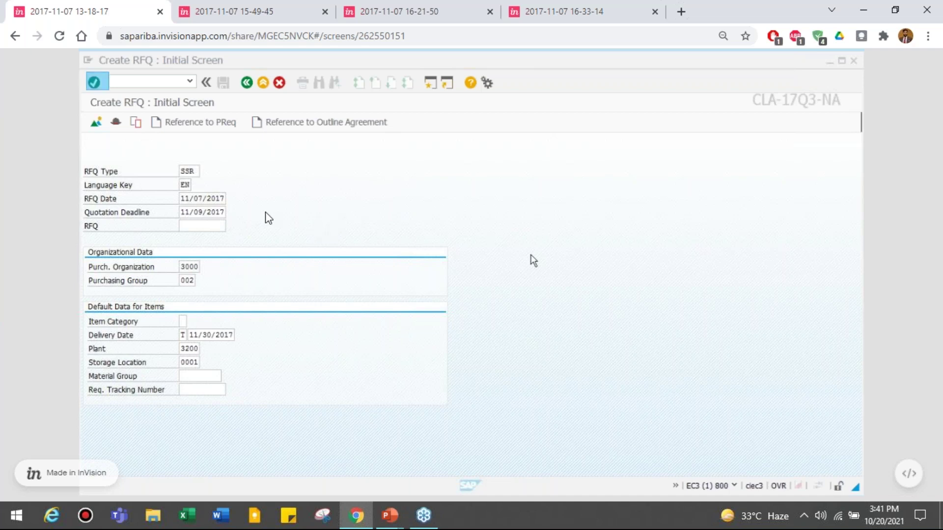
click(533, 260)
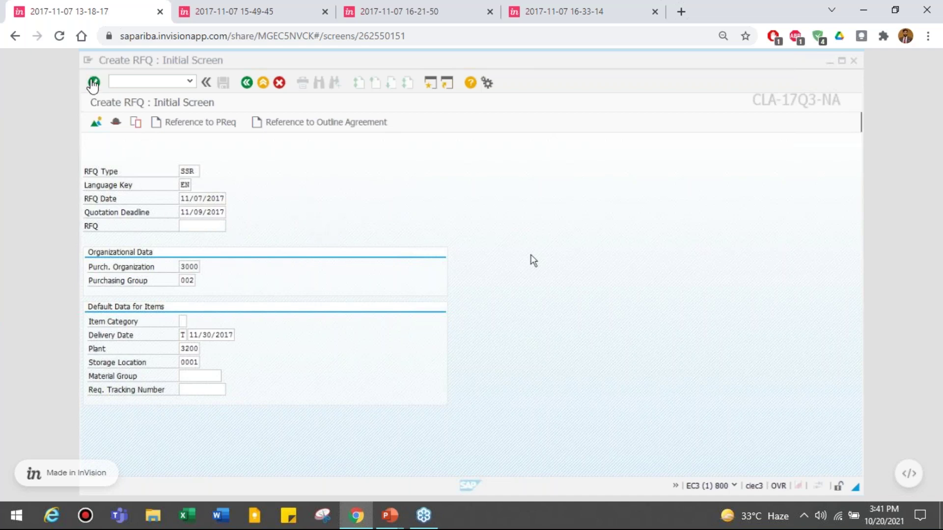
Step: Enter 10 EA of Slitting blades with material group 002 as the RFQ item, and save the RFQ for vendor 3000
key(Return)
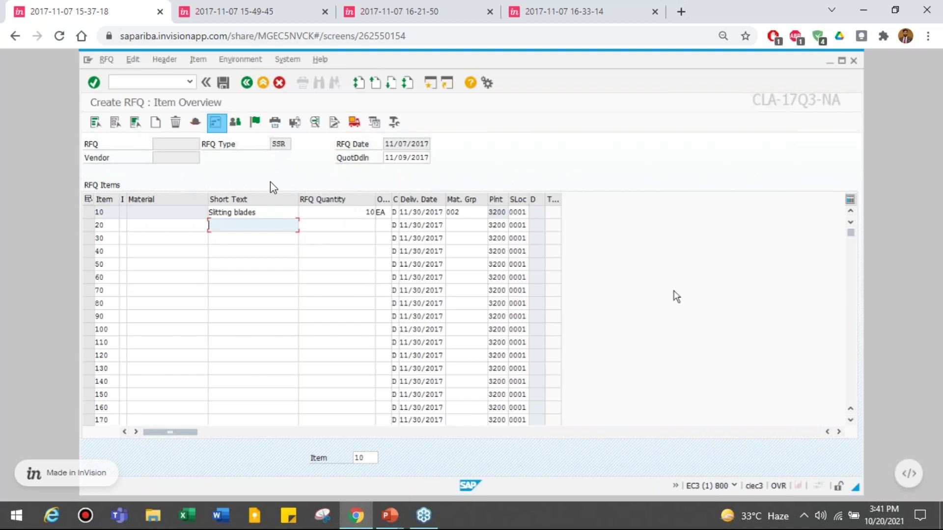
click(614, 284)
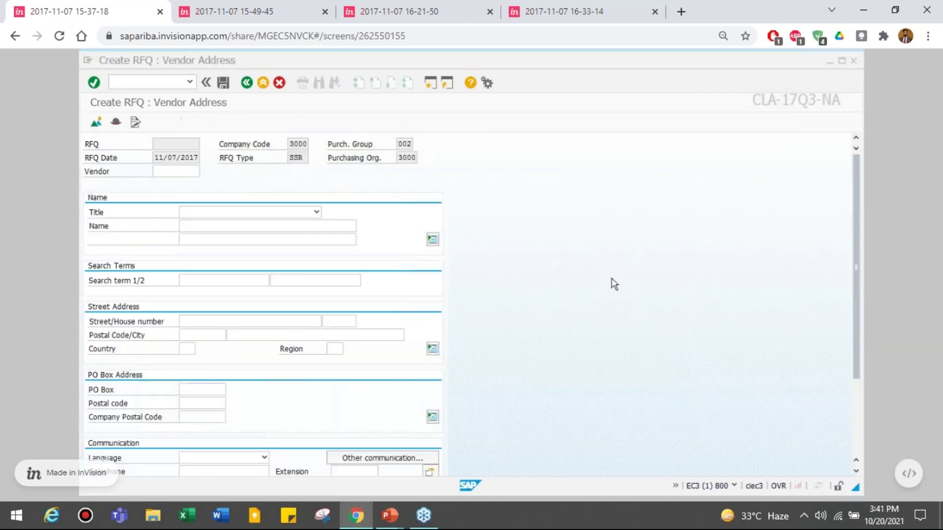
click(163, 173)
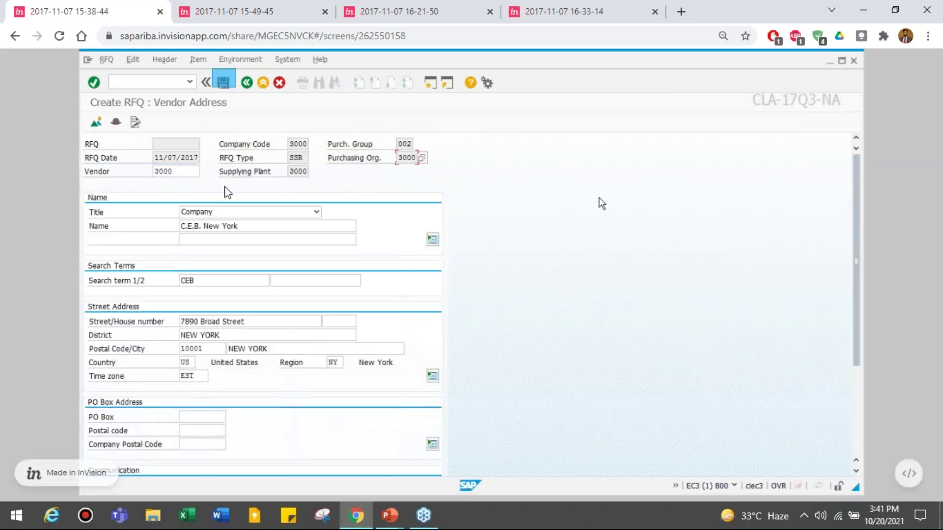
click(227, 84)
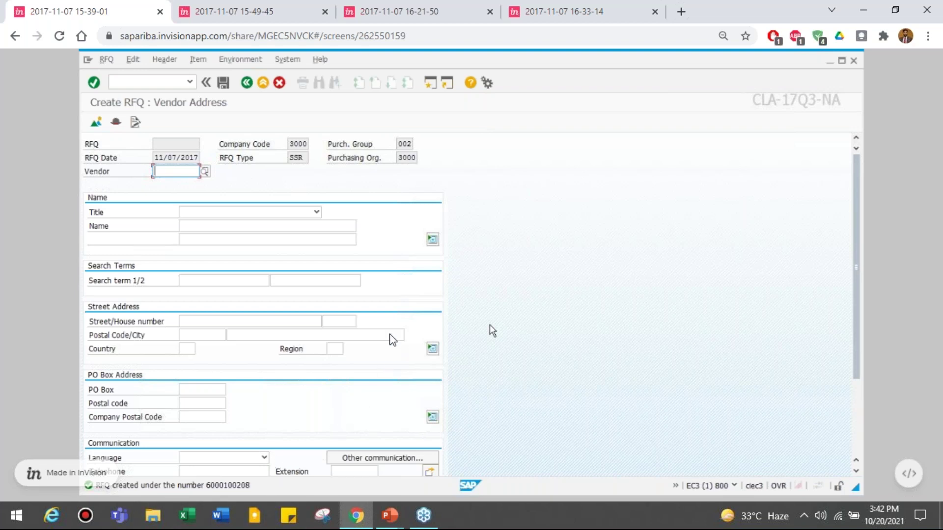
Step: Switch to SAP Ariba, search the sourcing requests for the new RFQ's number and open the matching request
click(270, 10)
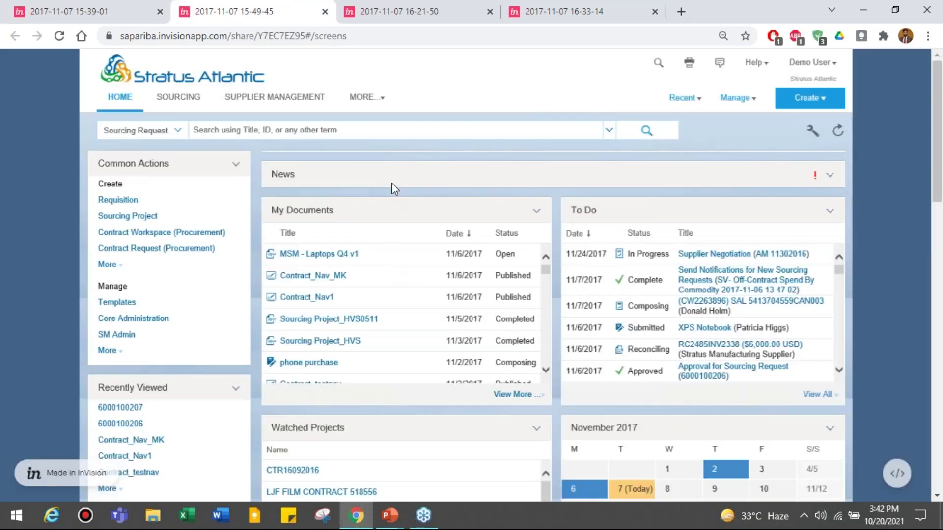
click(253, 133)
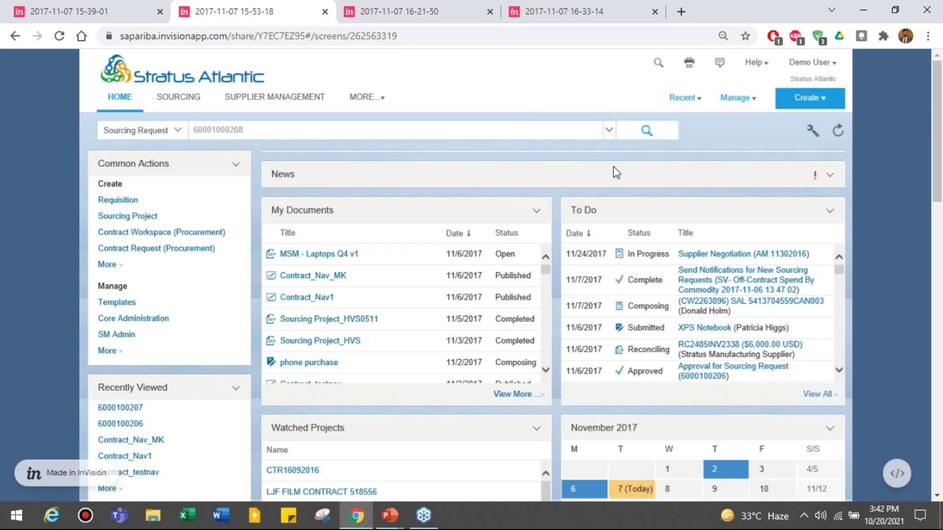
click(648, 131)
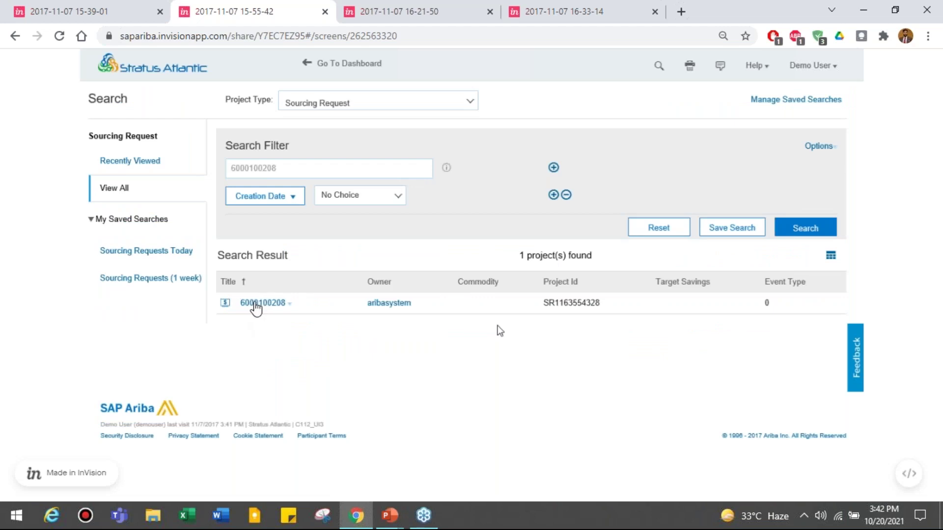
click(255, 308)
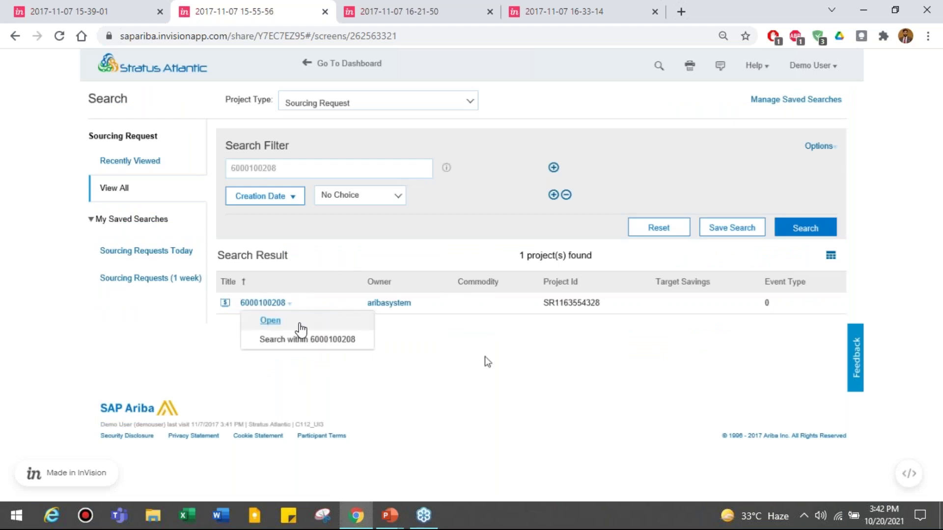
click(302, 326)
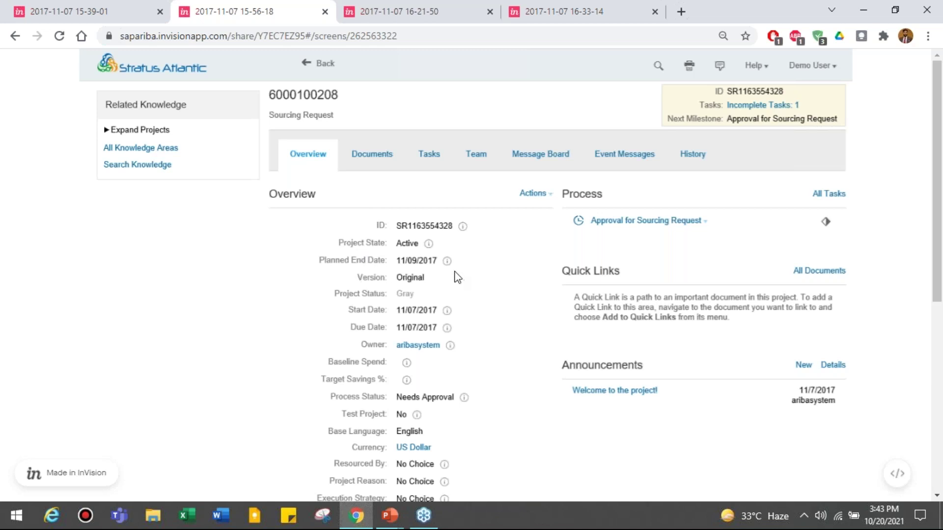
Step: Mark the Prepare Sourcing Request task complete and approve the Approval for Sourcing Request task
click(381, 158)
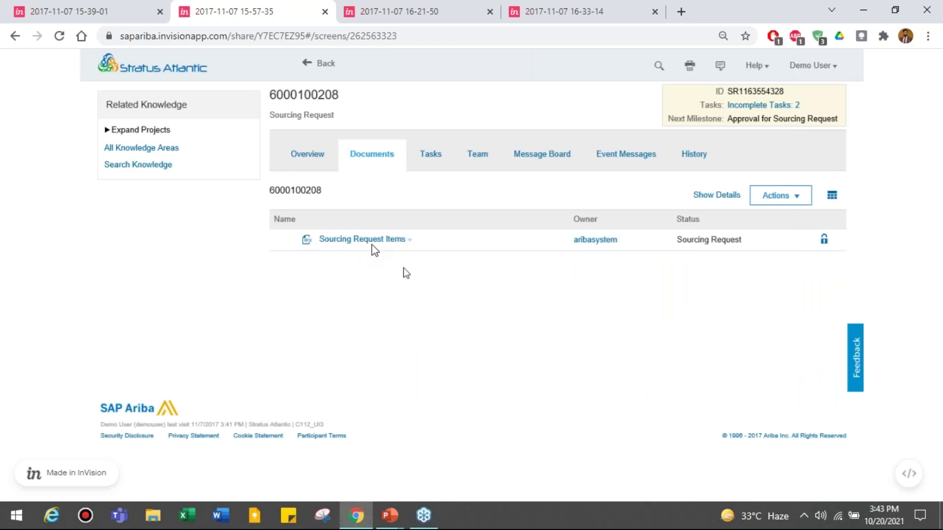
click(431, 155)
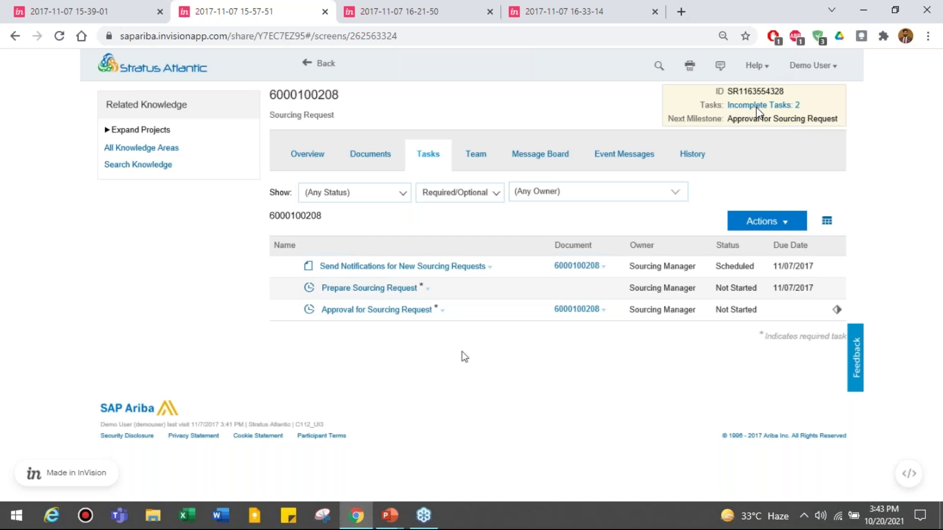
click(422, 302)
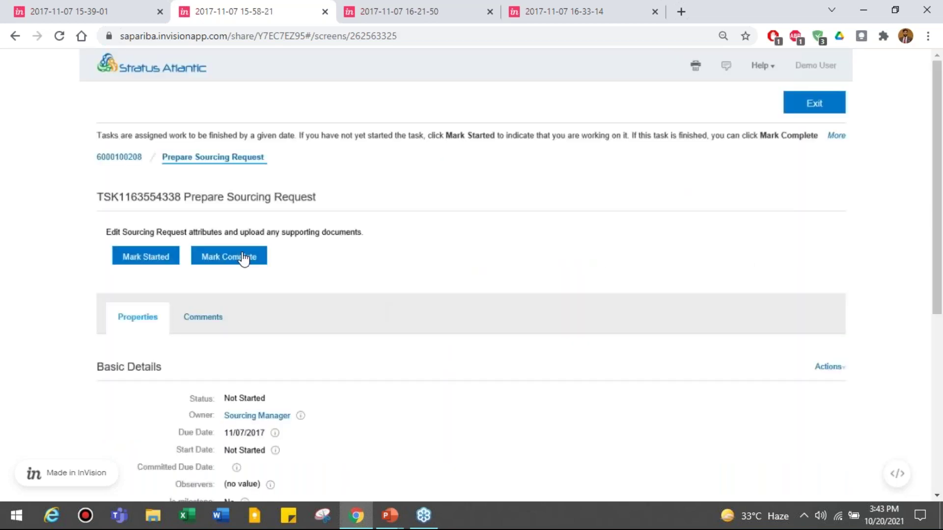
click(242, 259)
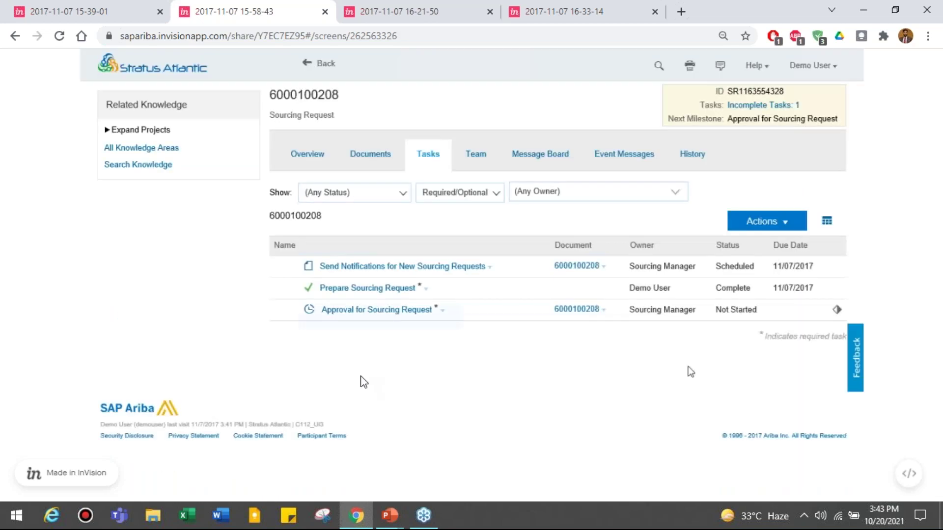
click(388, 315)
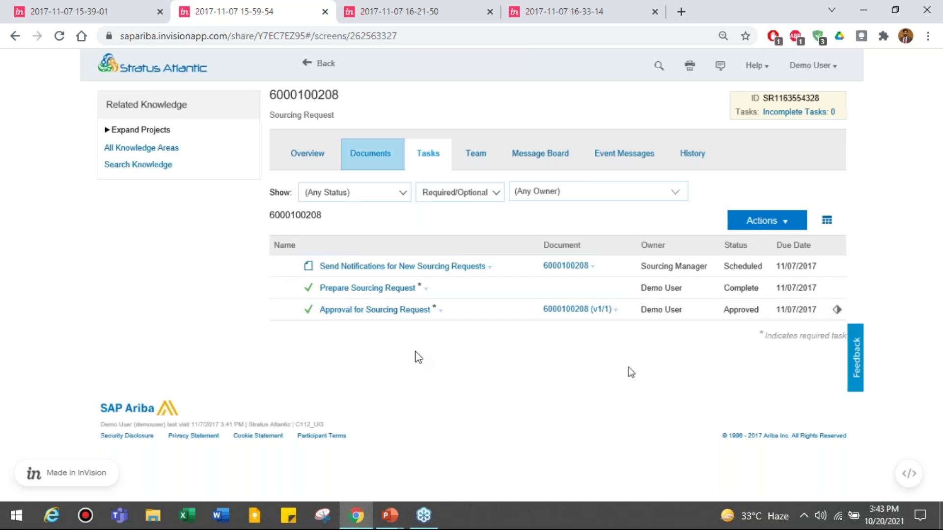
Step: Open the Sourcing Project document of the approved sourcing request to start its creation form
click(379, 162)
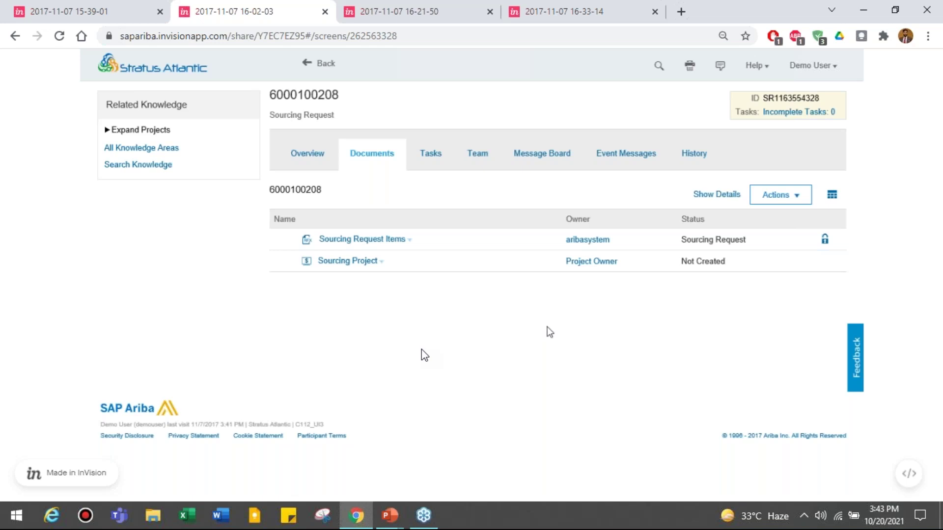
click(334, 291)
click(329, 264)
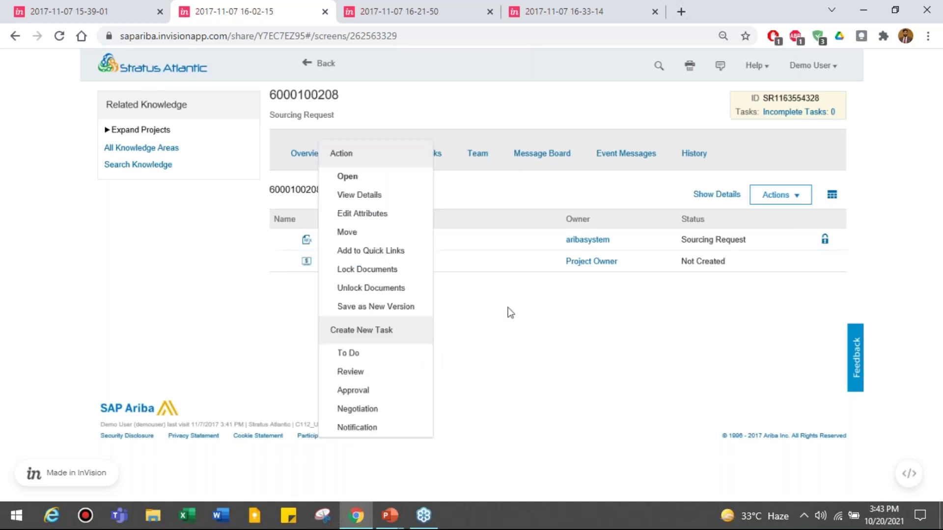
click(336, 179)
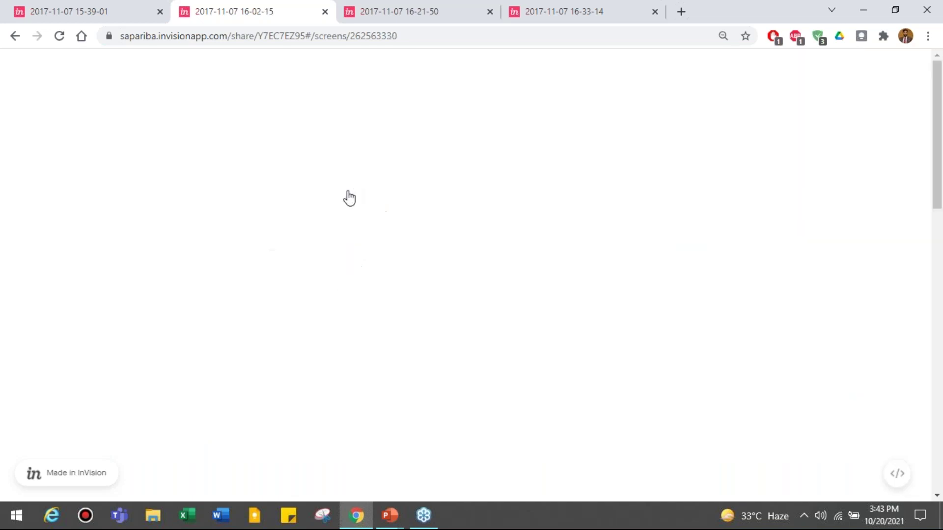
Step: Create the sourcing project as a quick, non-test RFP project named CFA slitting blades
click(293, 167)
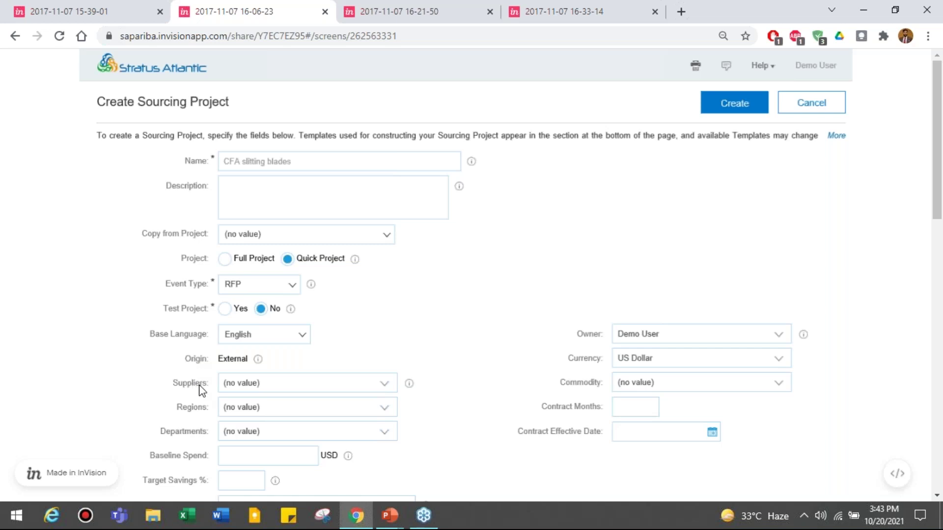
click(349, 385)
scroll(417, 334, down, 5)
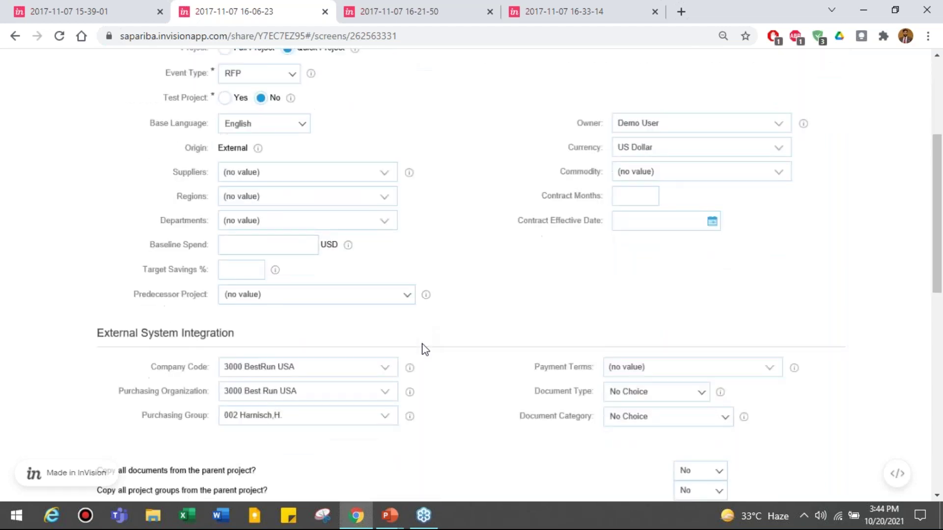
scroll(426, 350, down, 3)
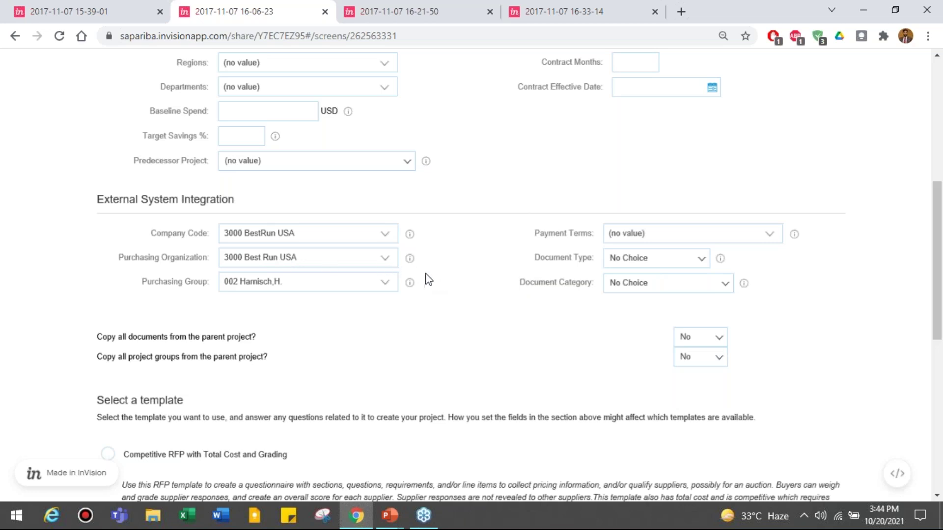
scroll(433, 280, up, 8)
click(720, 107)
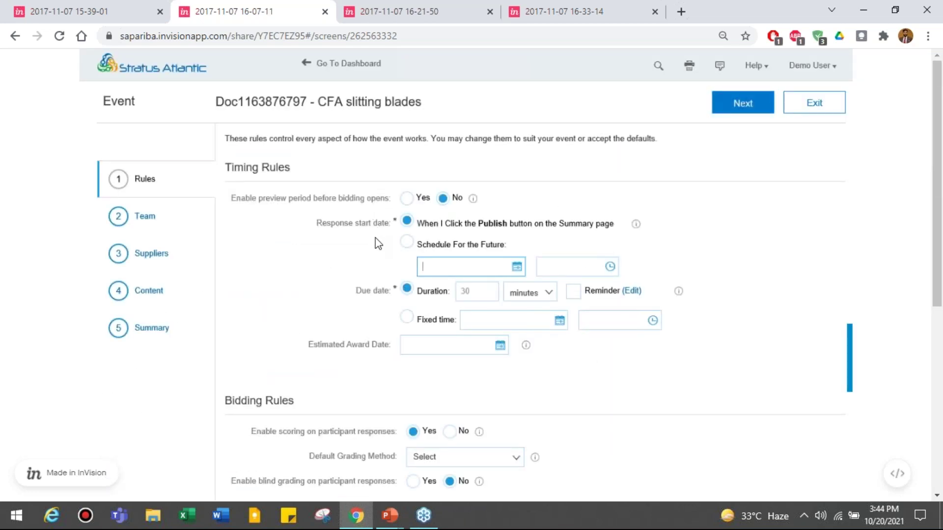
Step: Accept the default rules and team members for the CFA slitting blades event
scroll(378, 244, down, 7)
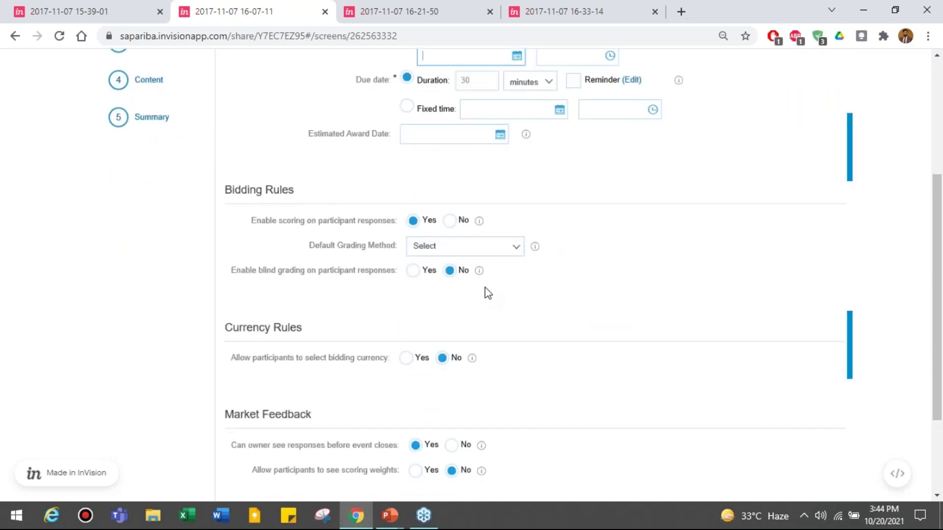
scroll(604, 309, up, 7)
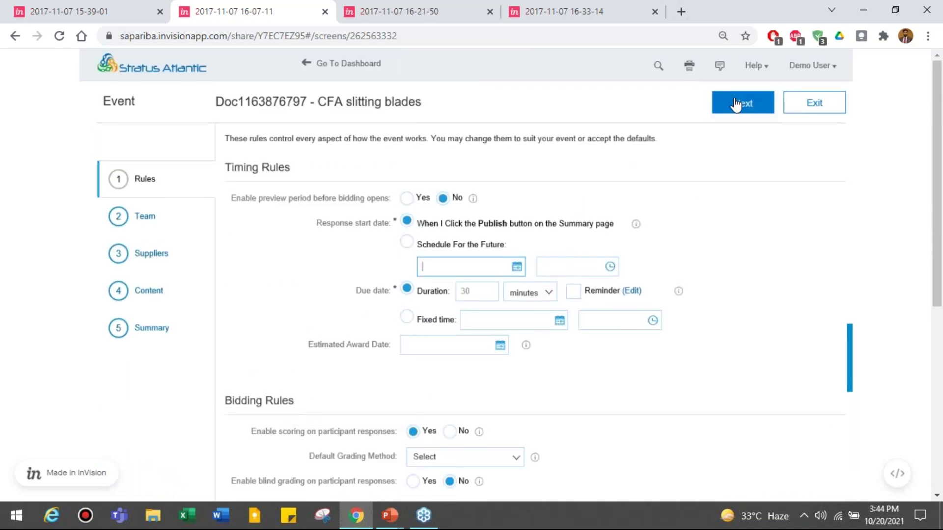
click(735, 101)
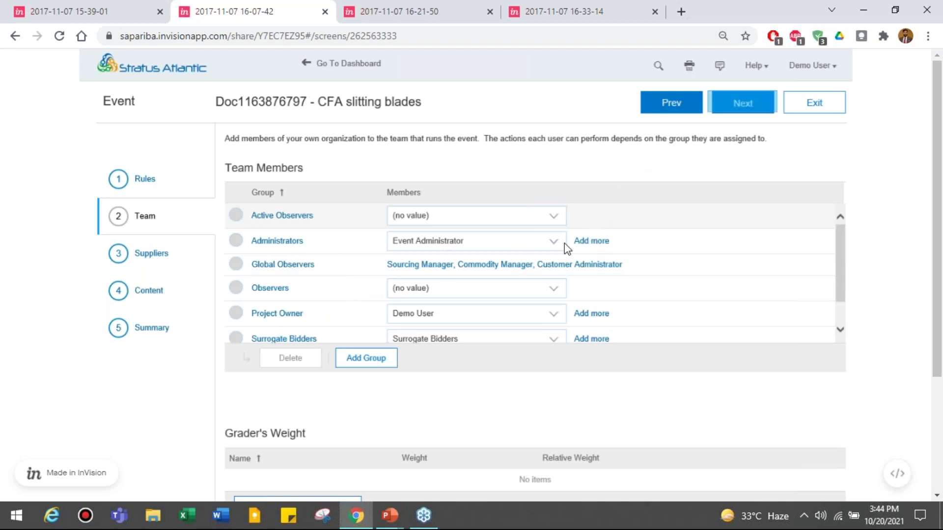
click(738, 111)
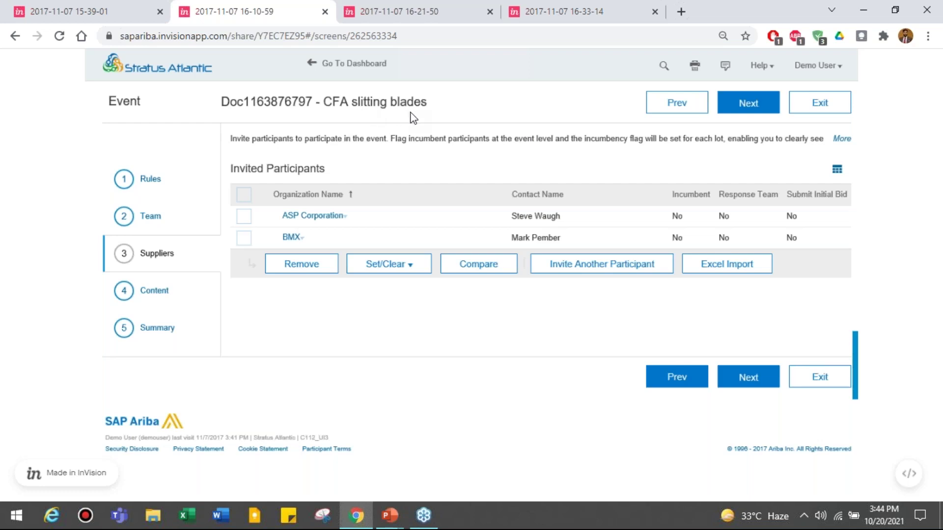
Step: Accept ASP Corporation and BMX as invited participants along with the event content, and publish the event
click(737, 105)
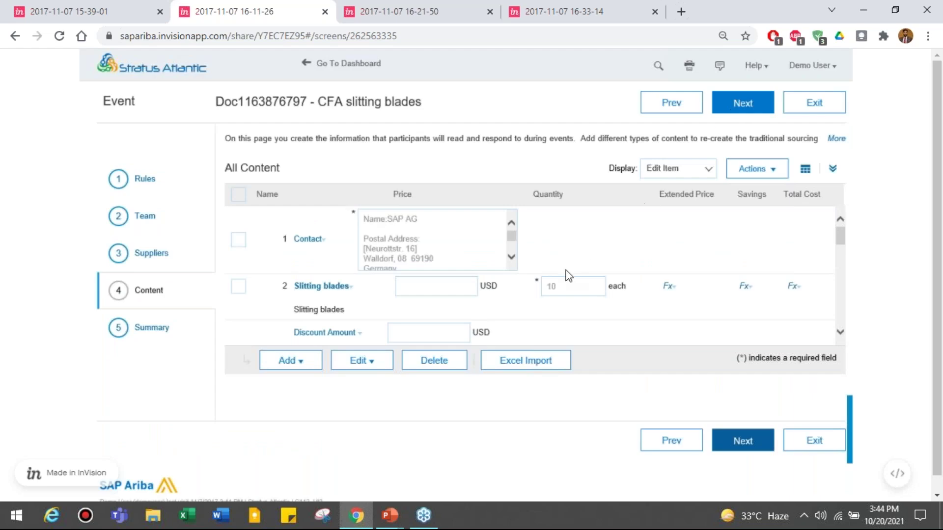
scroll(567, 276, down, 1)
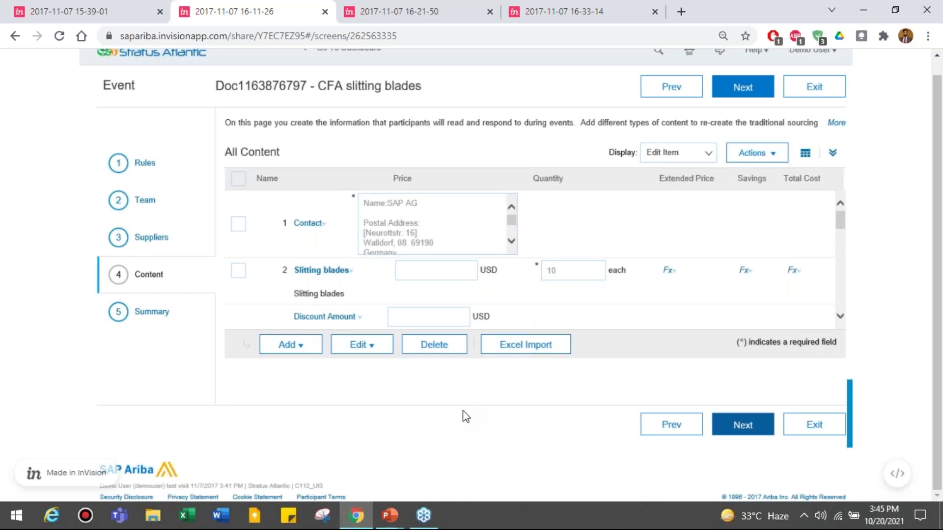
scroll(463, 417, up, 1)
click(744, 104)
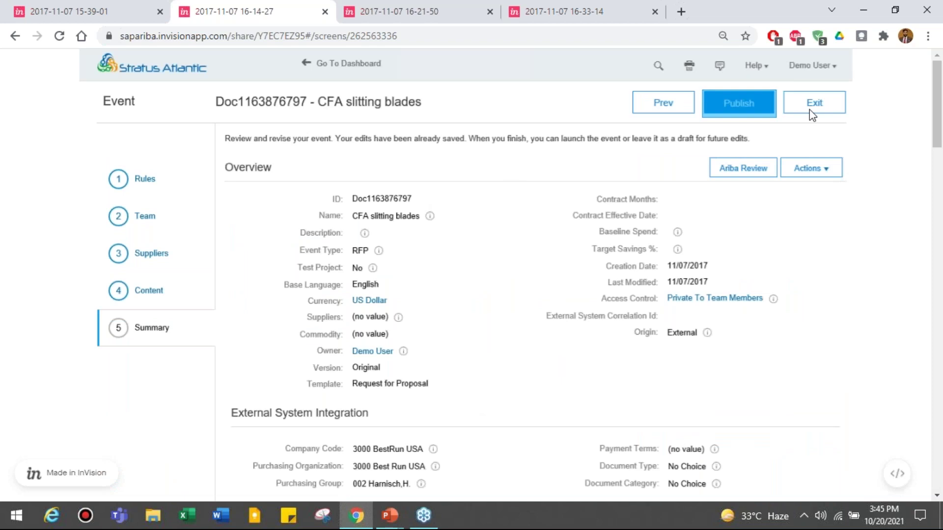
click(738, 104)
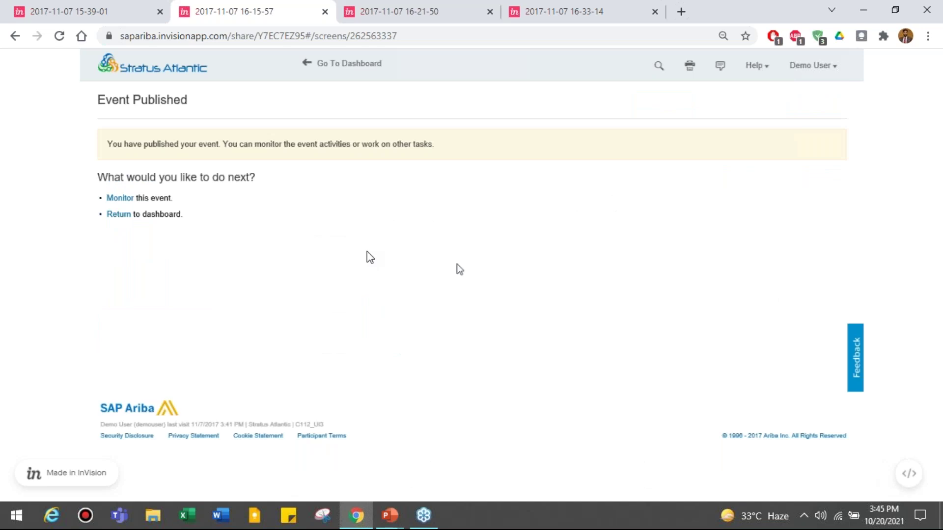
Step: Open the CFA slitting blades event awaiting selection and compare the suppliers' price responses in its content
click(423, 15)
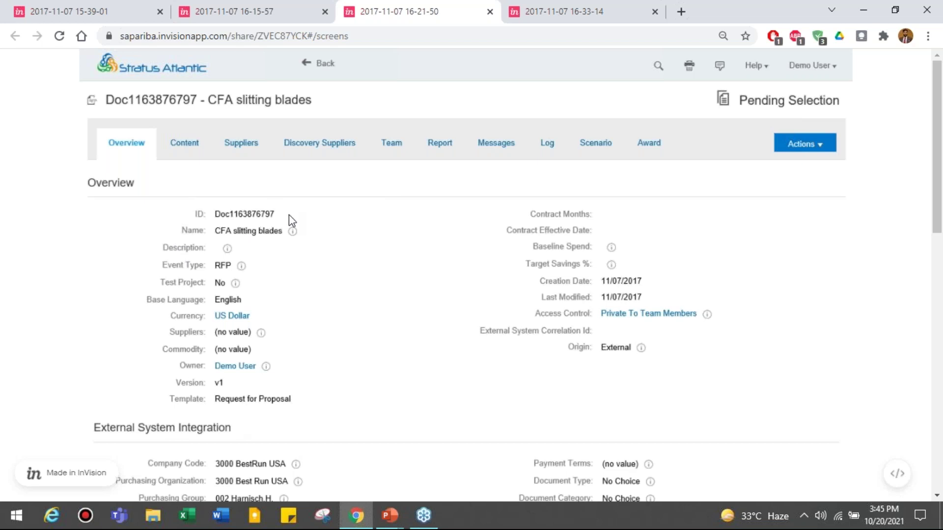
click(187, 150)
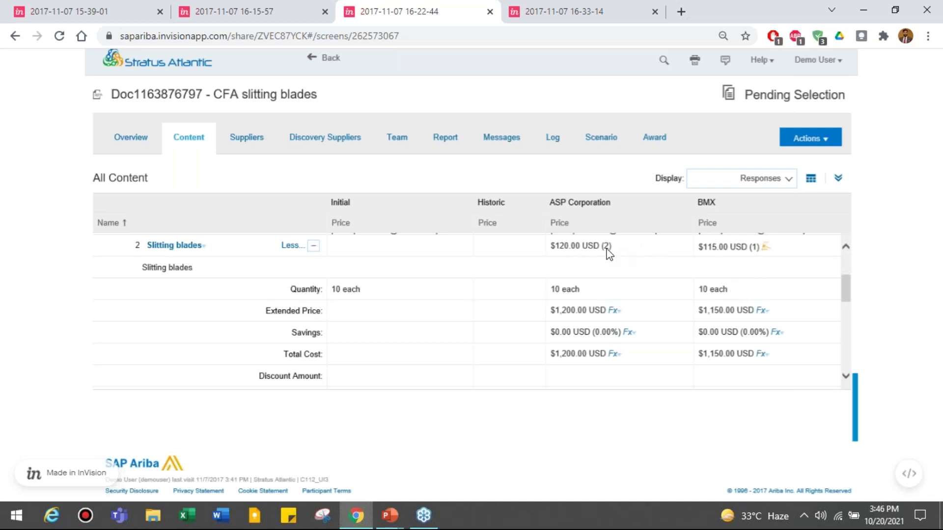
Step: Create a manual scenario named CFA Slitting Blades for the event pending selection
click(593, 324)
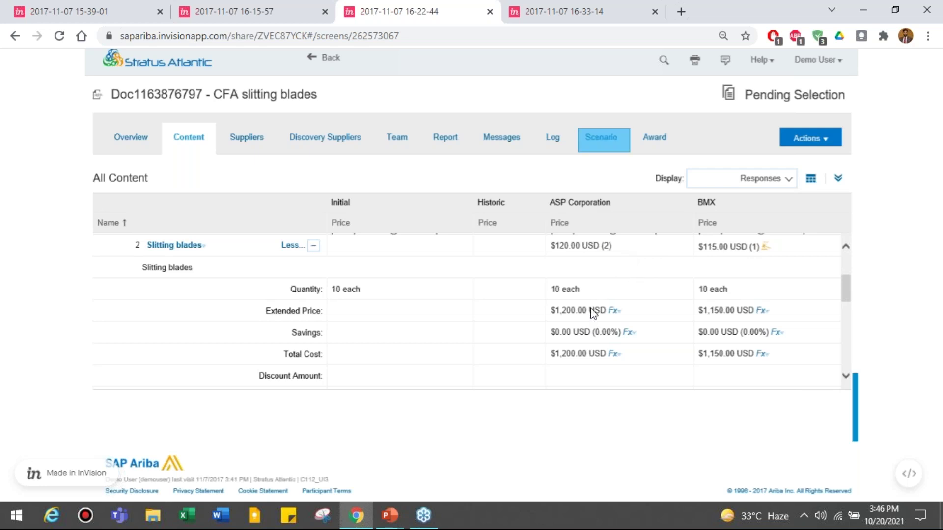
click(612, 149)
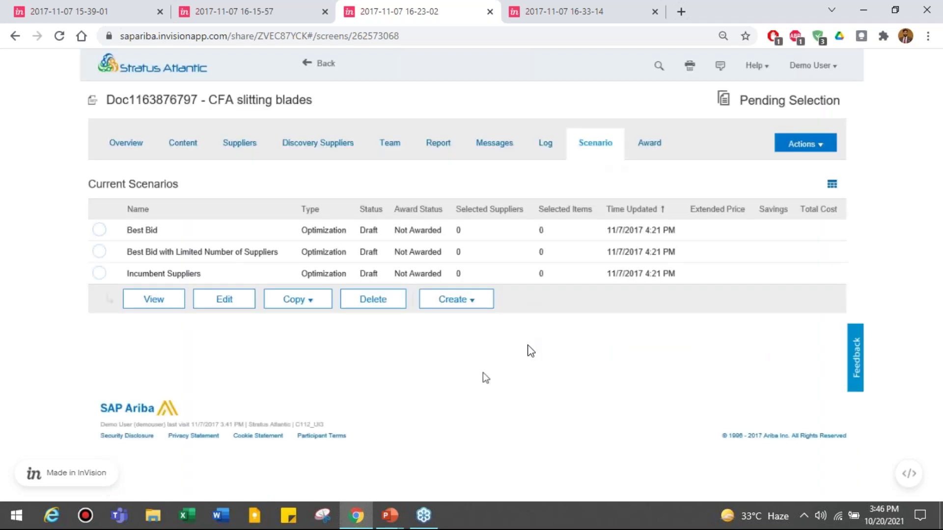
click(459, 301)
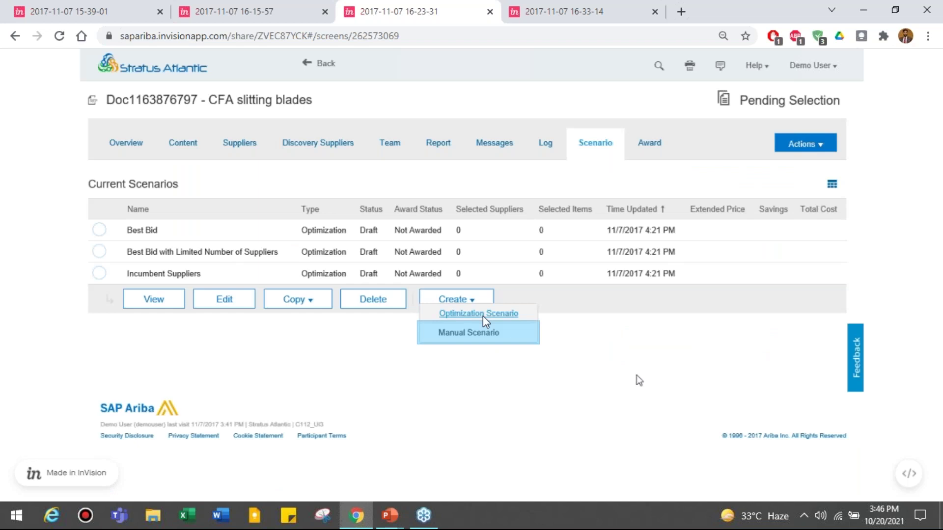
click(486, 336)
click(327, 350)
Step: Set the award proposal's document type to Purchase Order and its category to NB Standard Purchase Order
click(246, 203)
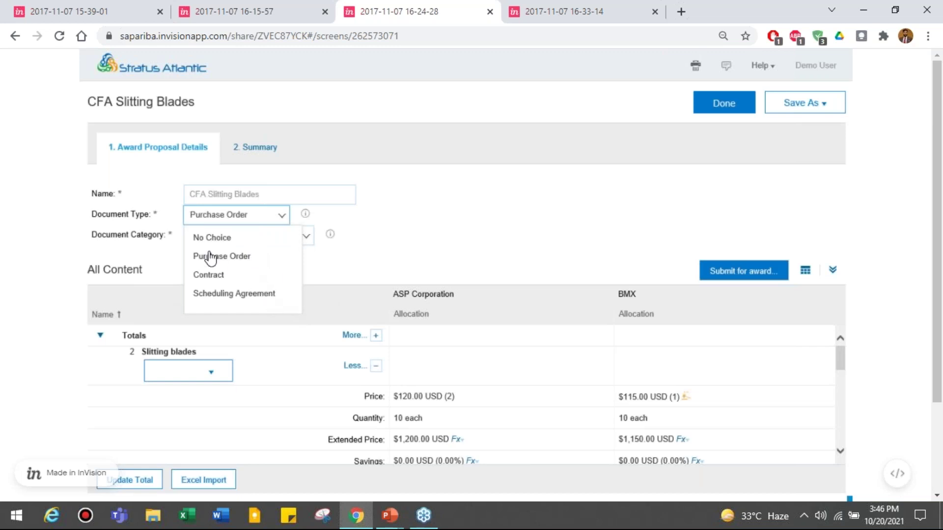
click(234, 261)
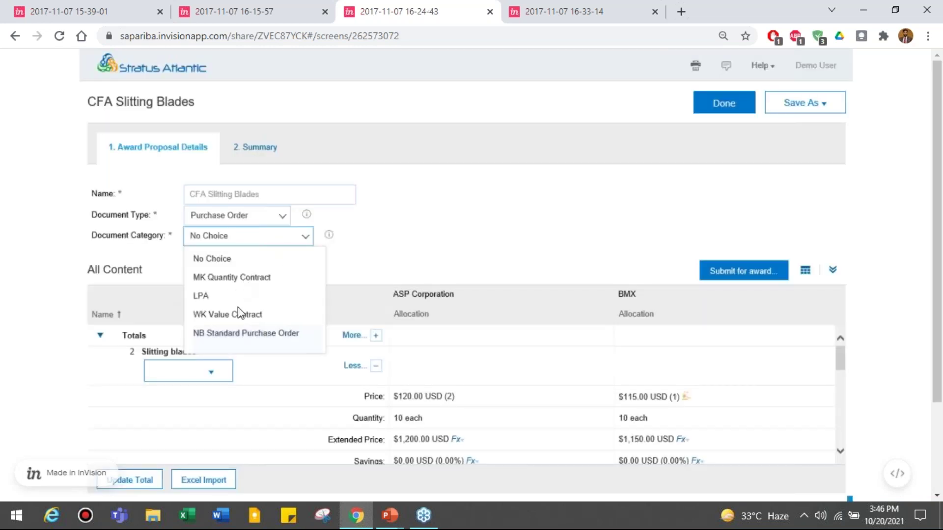
click(246, 335)
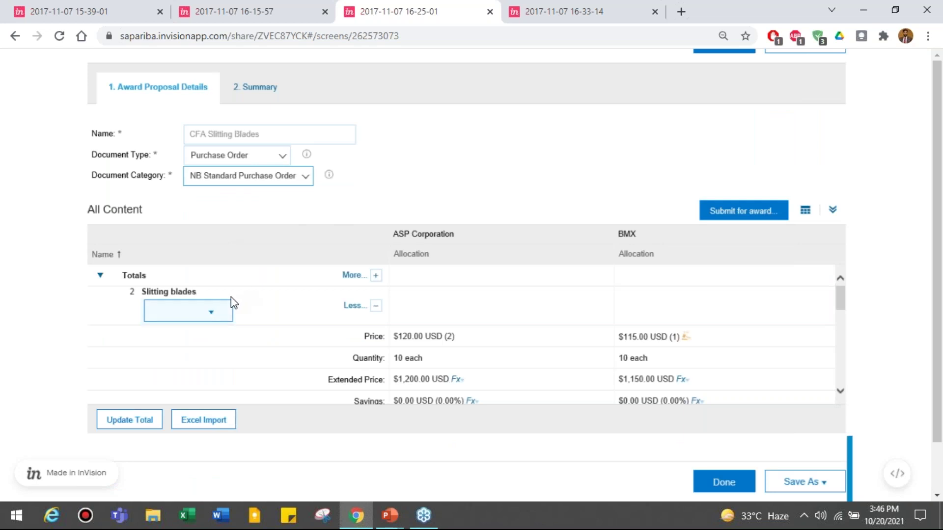
Step: Allocate the Slitting blades item to BMX, then submit the proposal for award and complete the award confirmation
click(204, 314)
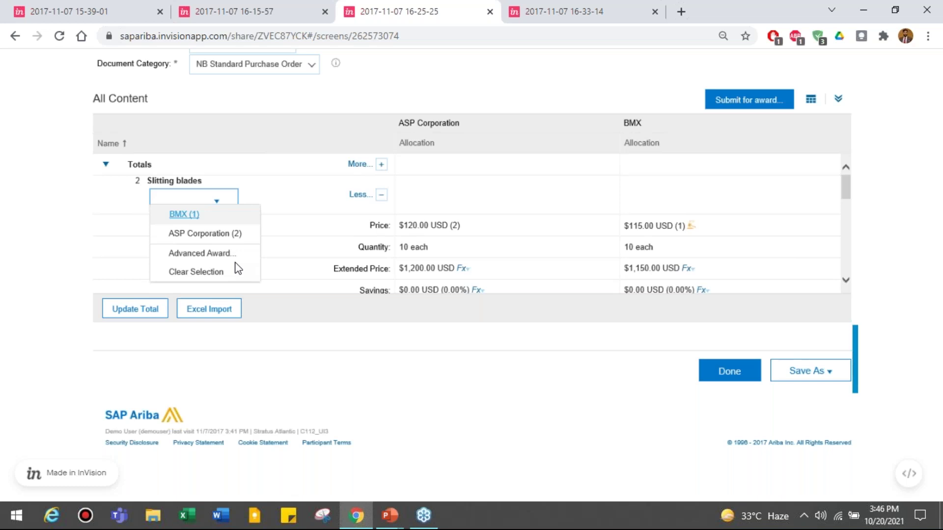
click(185, 216)
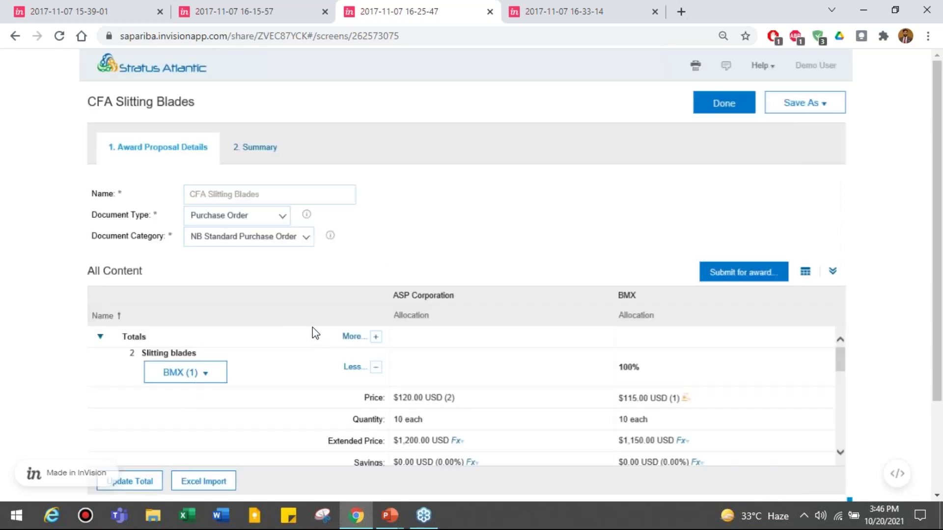
click(741, 282)
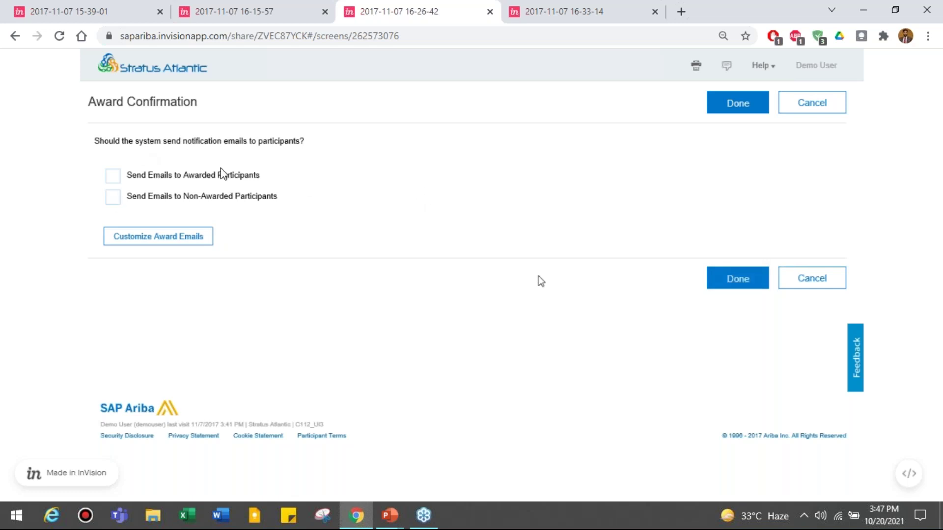
click(725, 279)
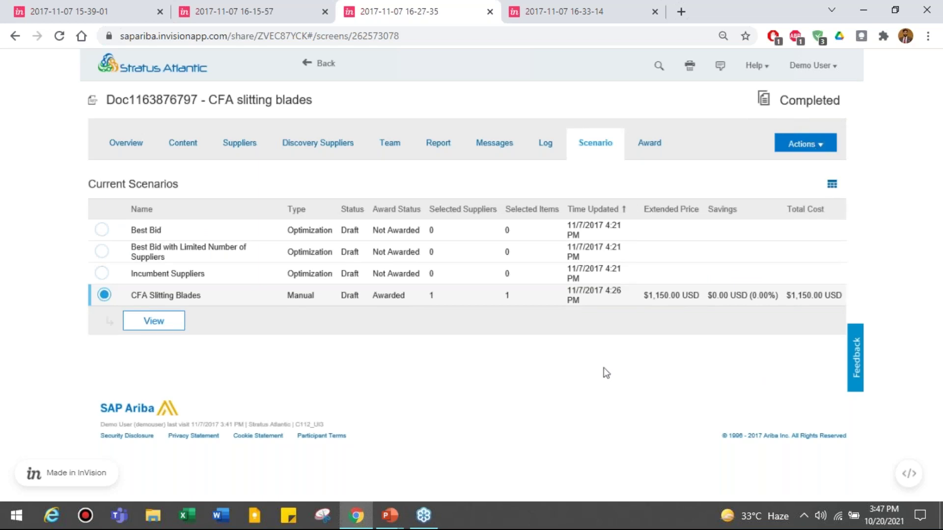
Step: Send the completed event's quotes to the external system and view the standard purchase order for slitting blades in SAP
click(604, 368)
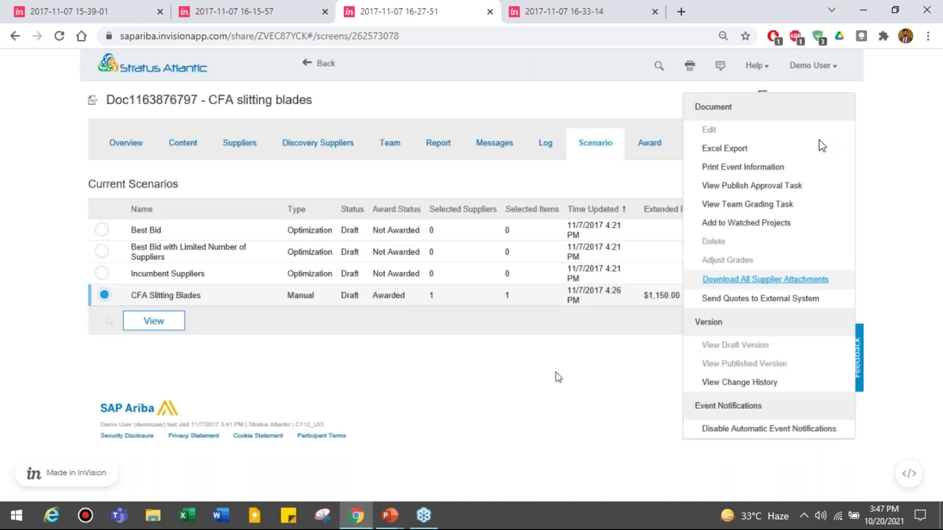
click(747, 308)
click(470, 268)
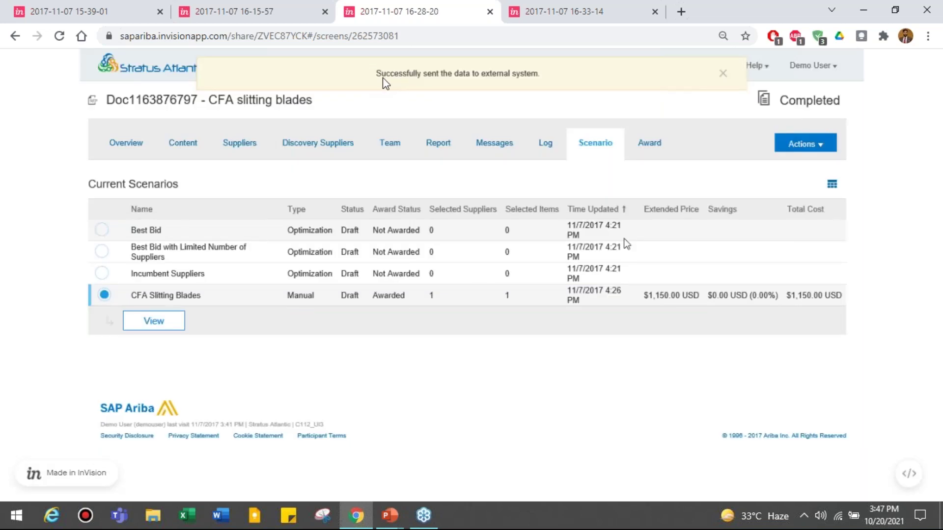
click(535, 12)
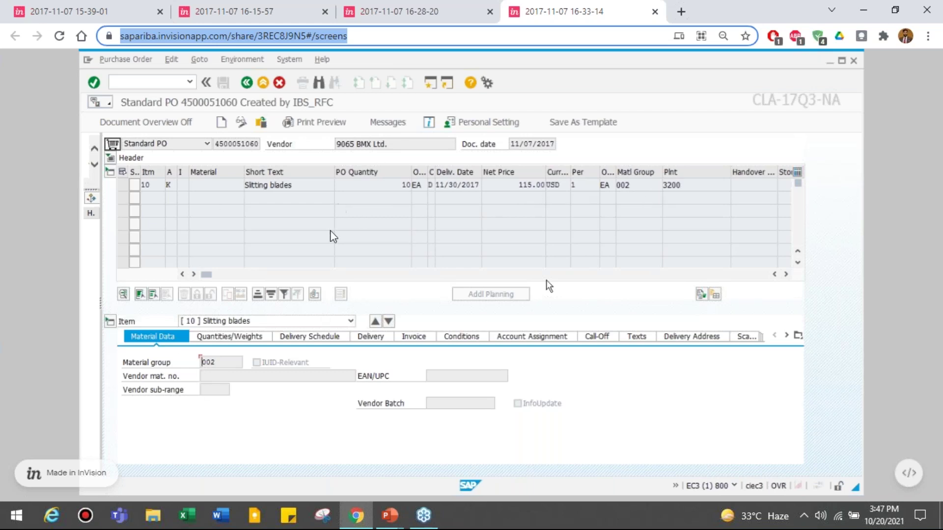
click(428, 326)
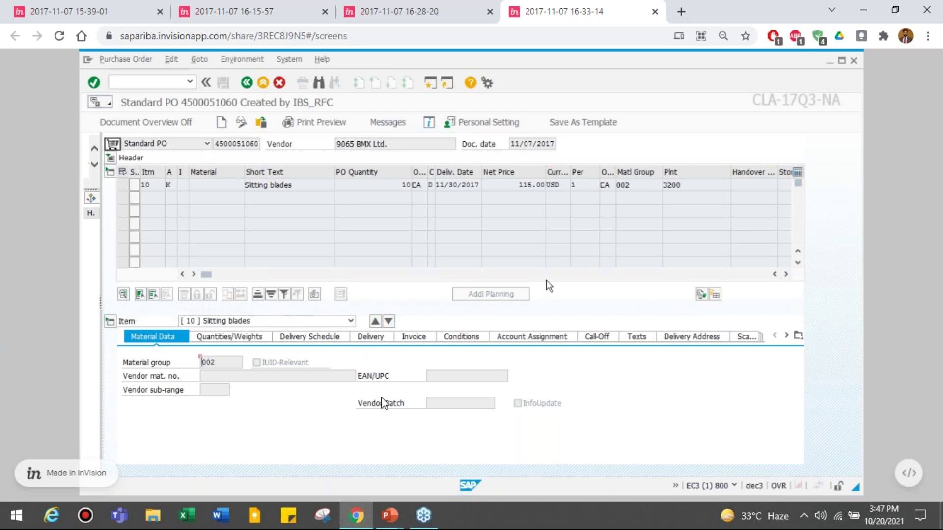
Step: Switch to the PowerPoint slide show and advance past the Integrated SAP Ariba Sourcing Workflow slide
mouse_move(389, 515)
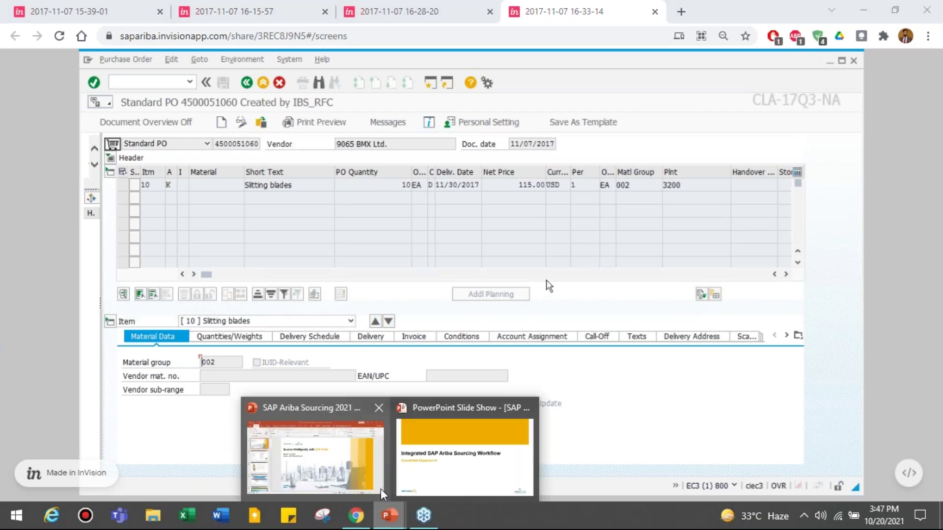
click(414, 477)
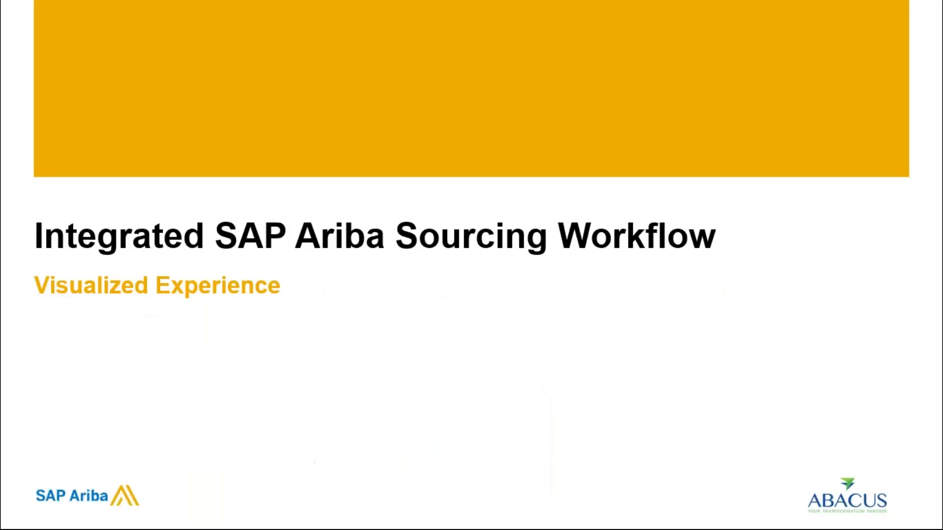
click(490, 311)
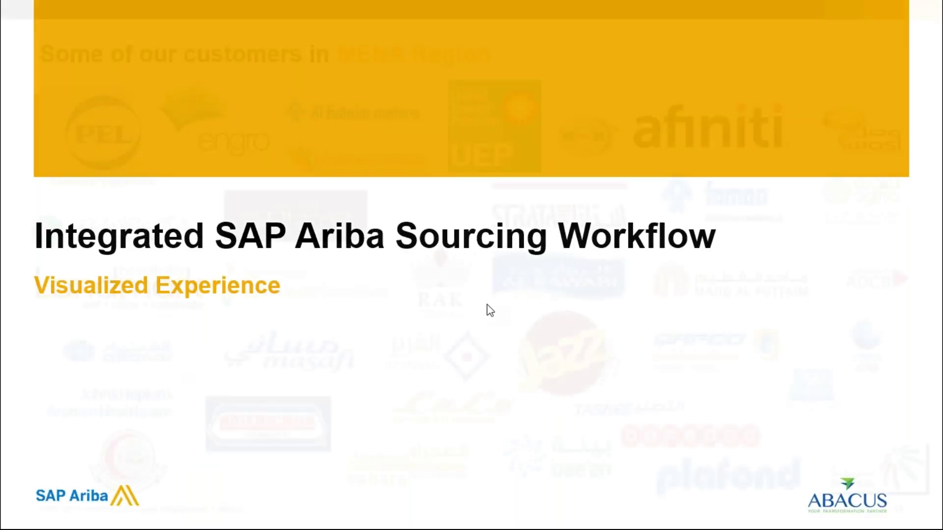